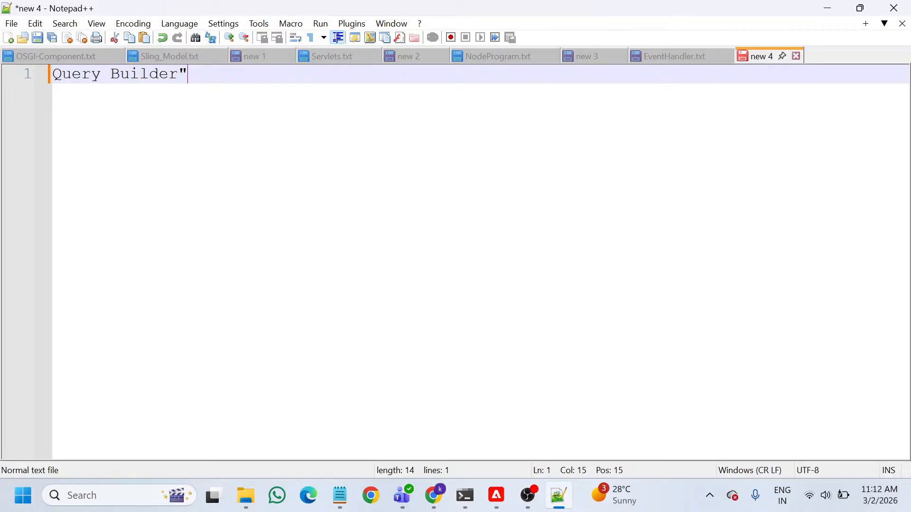
Complete the heading as "Query Builder:-" and add the line "SQL" below it, leaving blank lines between entries.
type(":-")
key("Return")
key("Return")
type("SQL")
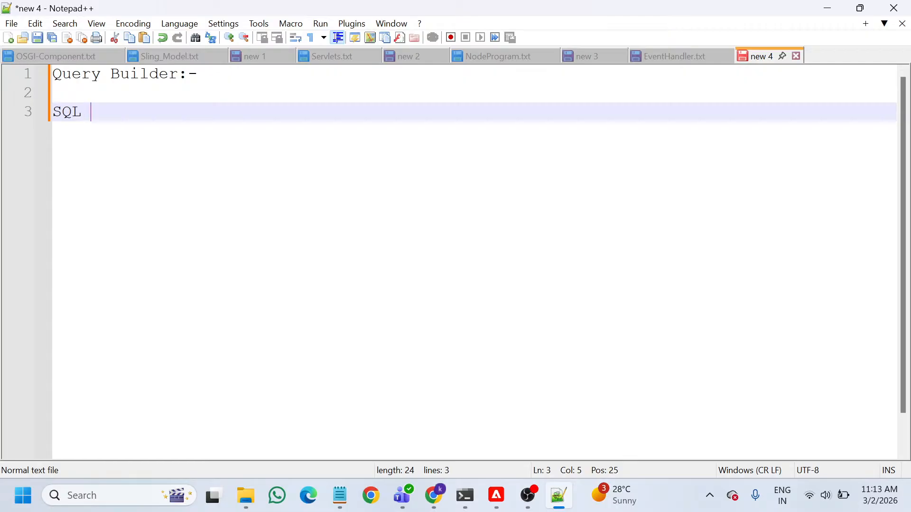
key("Return")
key("Return")
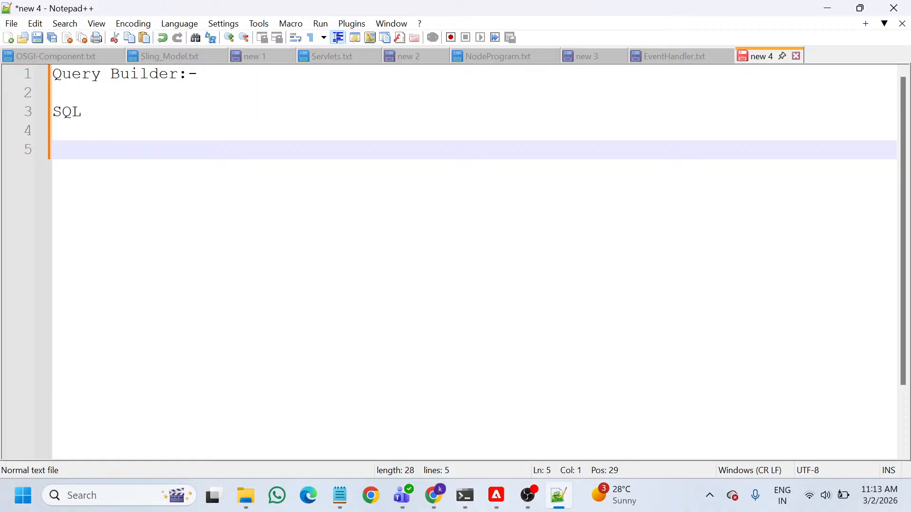
Add the line "To segregate the raw data" to the notes, followed by a blank line.
type("To segre")
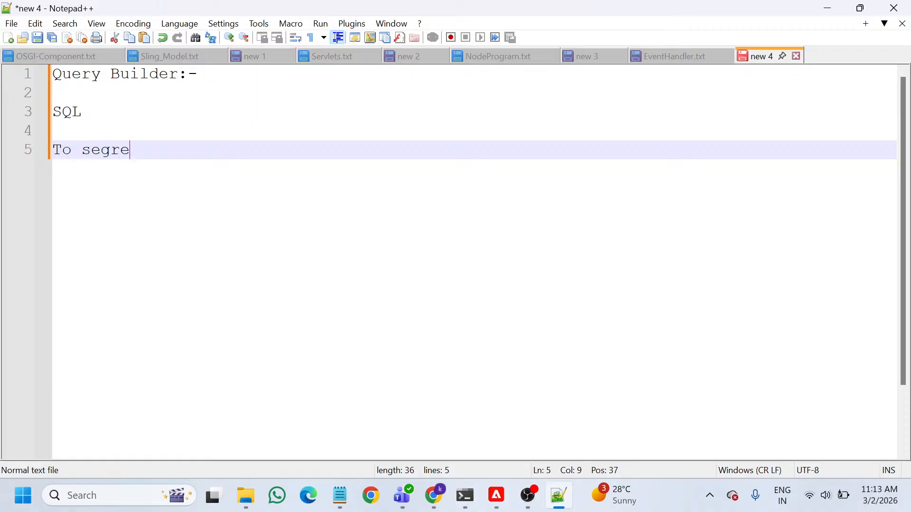
type("gte th")
key("BackSpace")
key("BackSpace")
key("BackSpace")
key("BackSpace")
key("BackSpace")
type("ate the ")
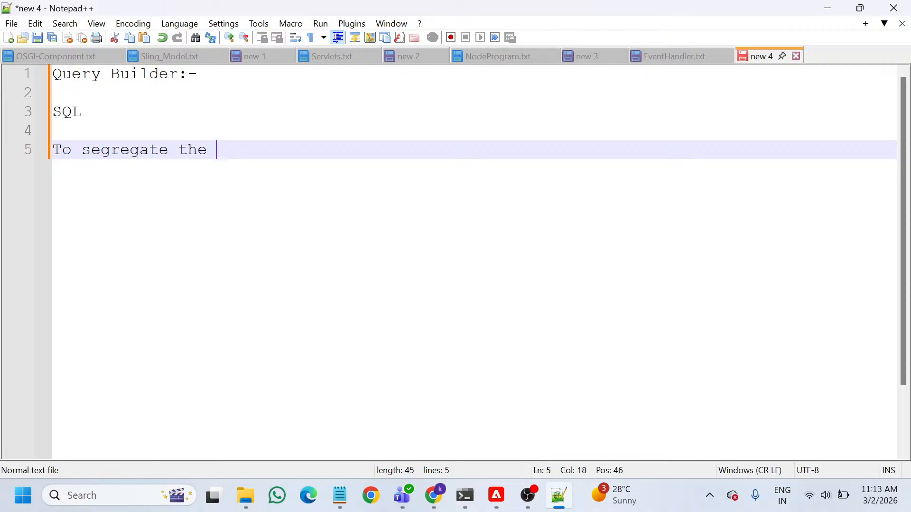
type("raw dtata")
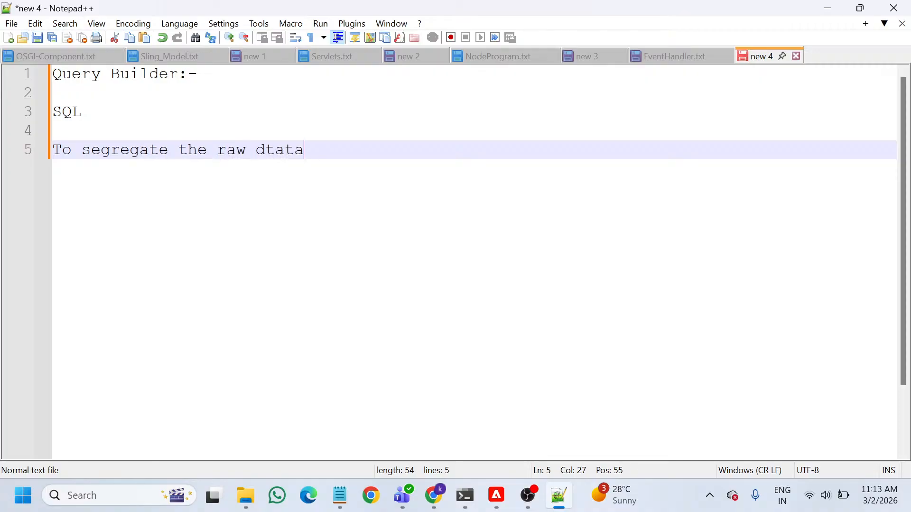
key("BackSpace")
key("BackSpace")
key("BackSpace")
key("BackSpace")
type("ata")
key("Return")
key("Return")
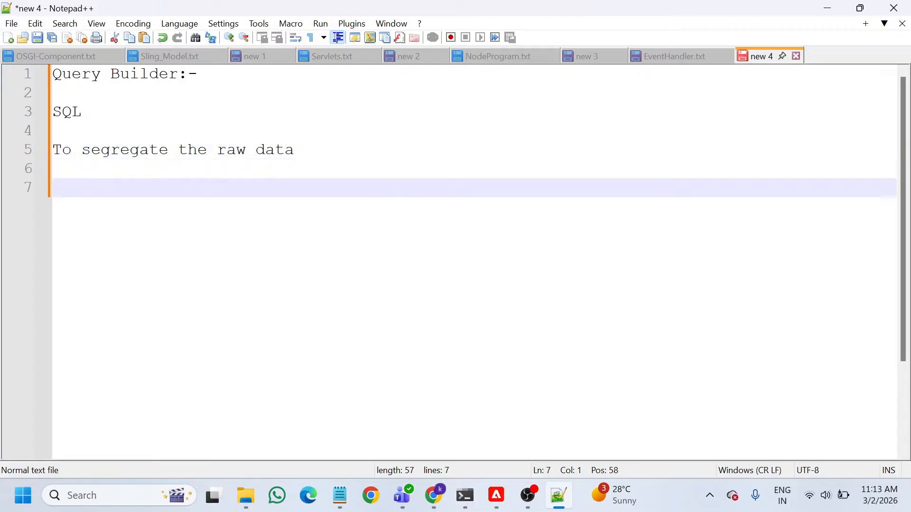
Add the line "Excel -- 2000 rows and columns" to the notes, followed by a blank line.
type("Excel -- 2000 ")
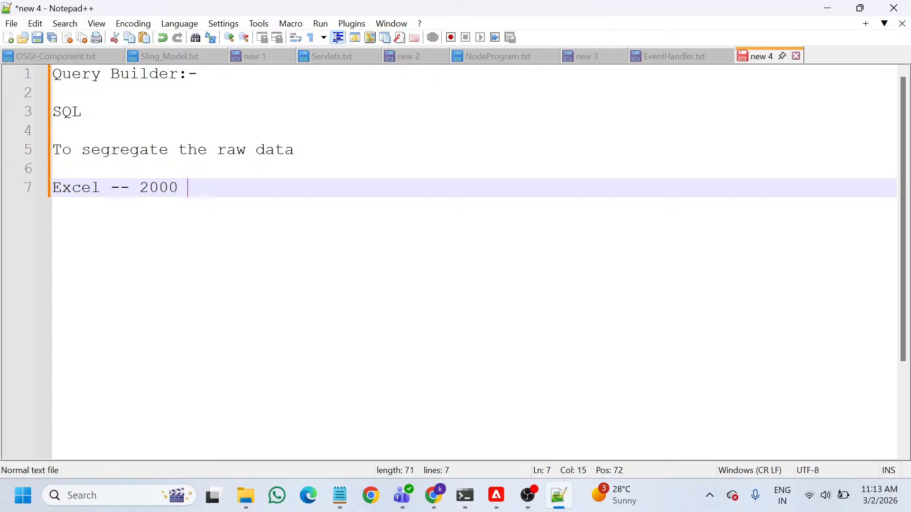
type("rows and colu")
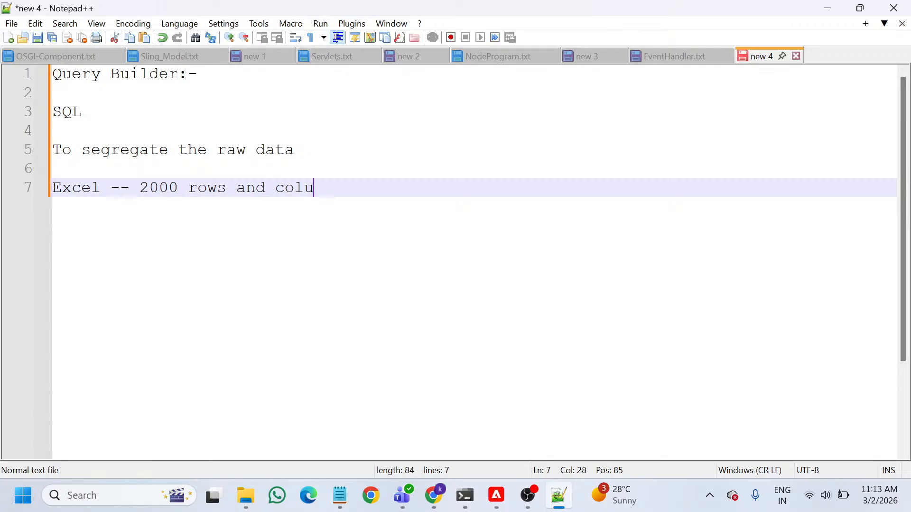
type("mns")
key("Return")
key("Return")
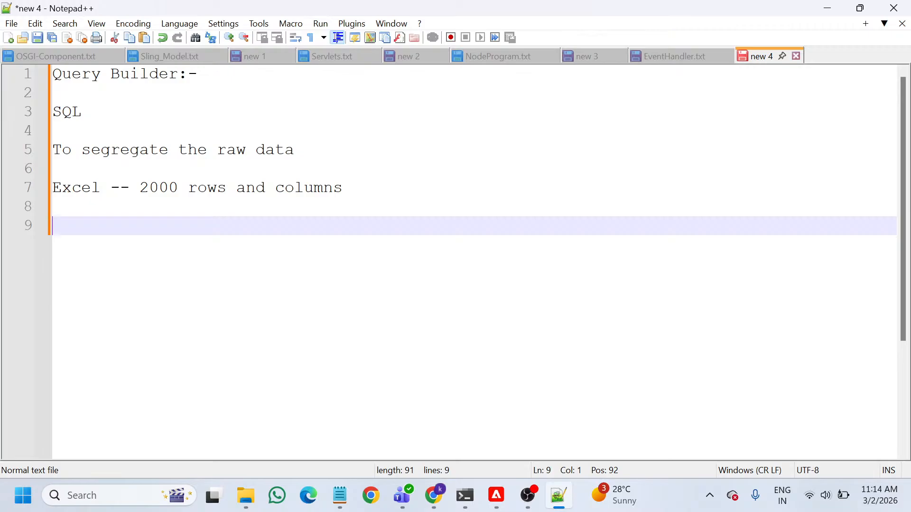
Add the example condition "attendence > 75% && marks > 70% then they are qualified for the placements", followed by a blank line.
type("attendence >")
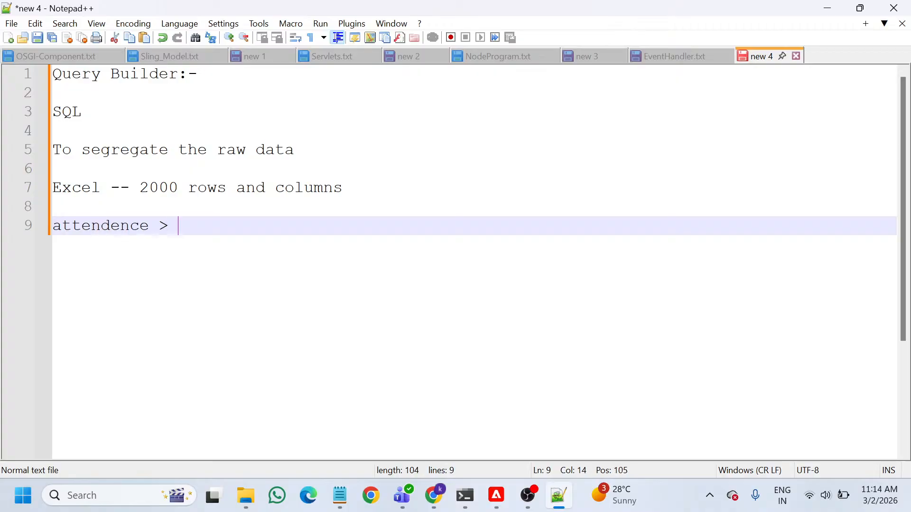
type(" 75")
key("BackSpace")
type("%")
key("Return")
key("BackSpace")
type("&& marks ")
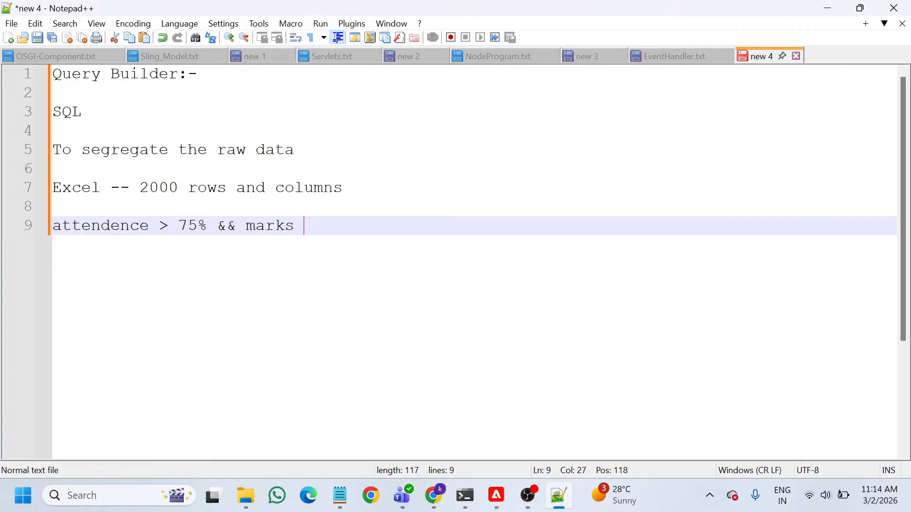
type("> 70% then t")
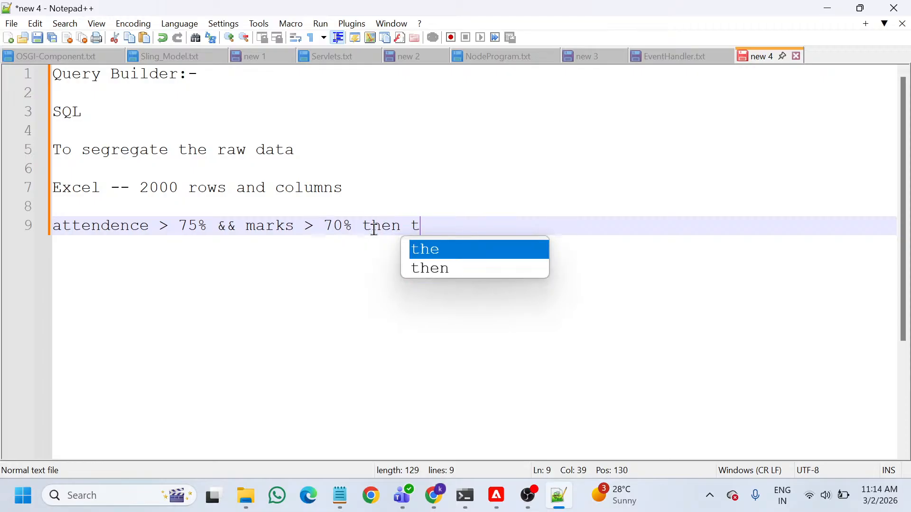
type("hey are qualig")
key("BackSpace")
type("f")
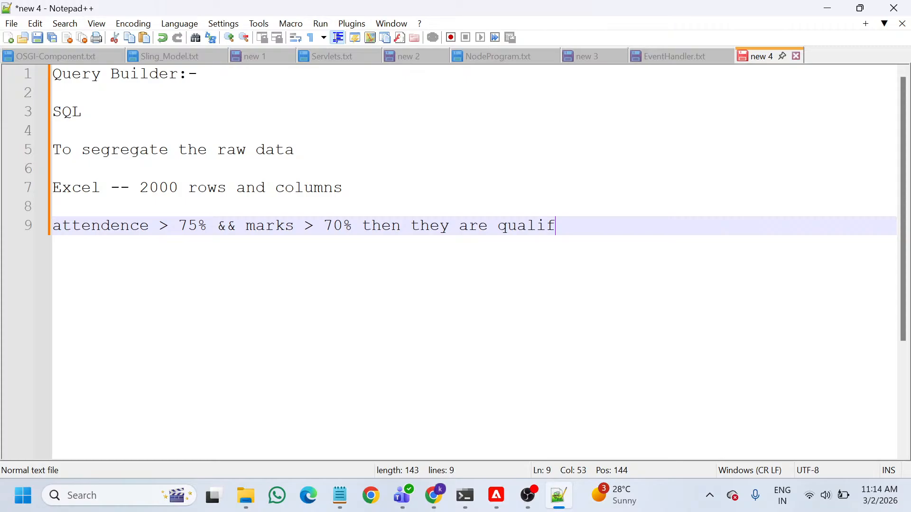
type("ied for the place")
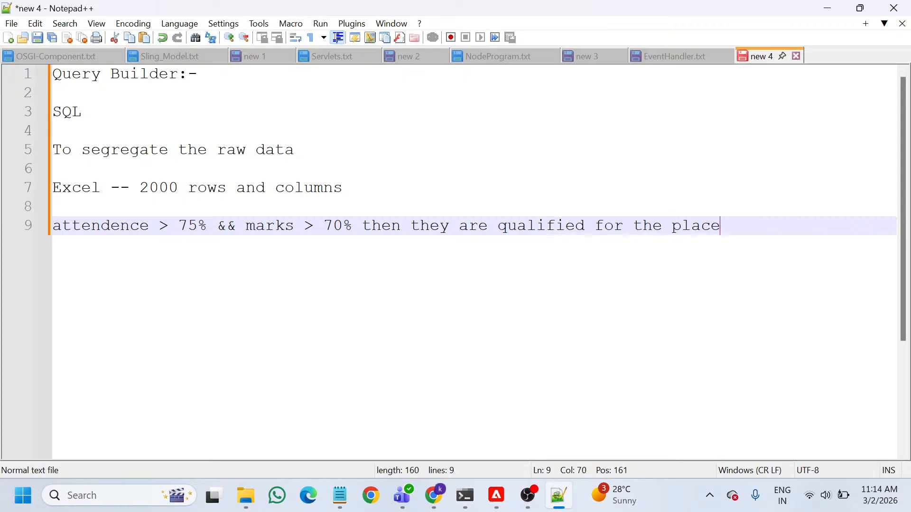
type("ments")
key("Return")
key("Return")
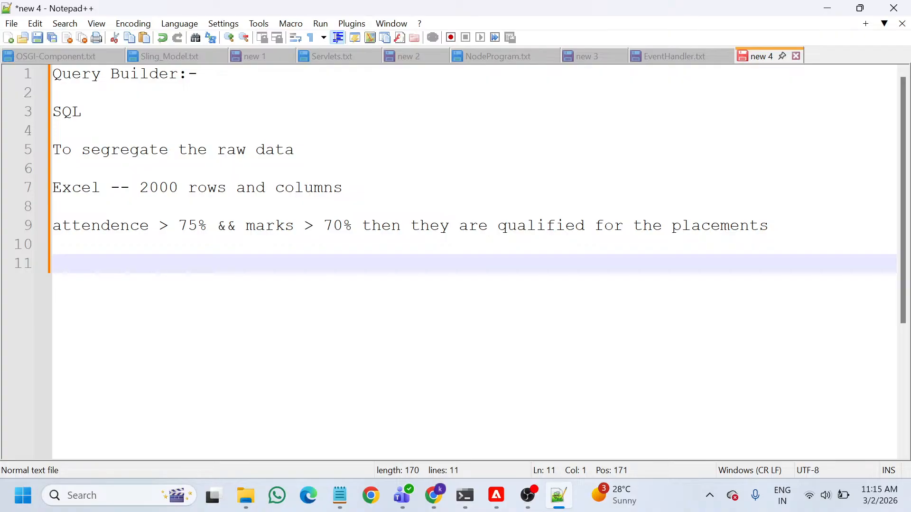
Add a line with the person's first name below the placement condition, followed by a blank line.
type("karthik")
key("Return")
key("Return")
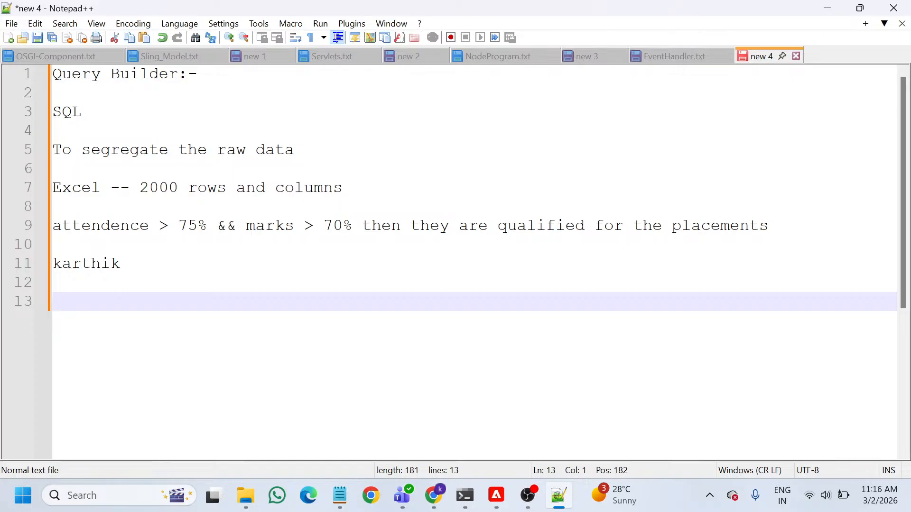
Add a "console:-" heading with the address "localhost:4502/libs/cq/search/content/querydebug.html" beneath it.
type("co")
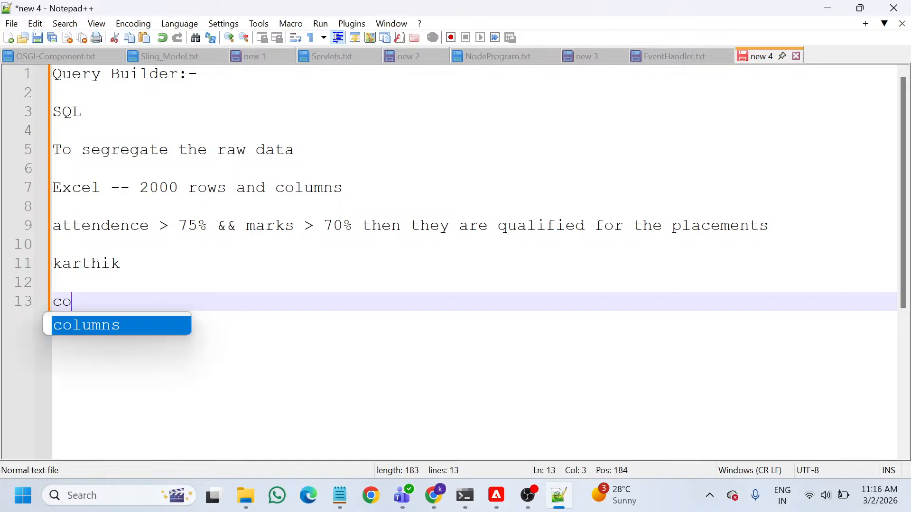
type("nsole:-")
key("Return")
key("Return")
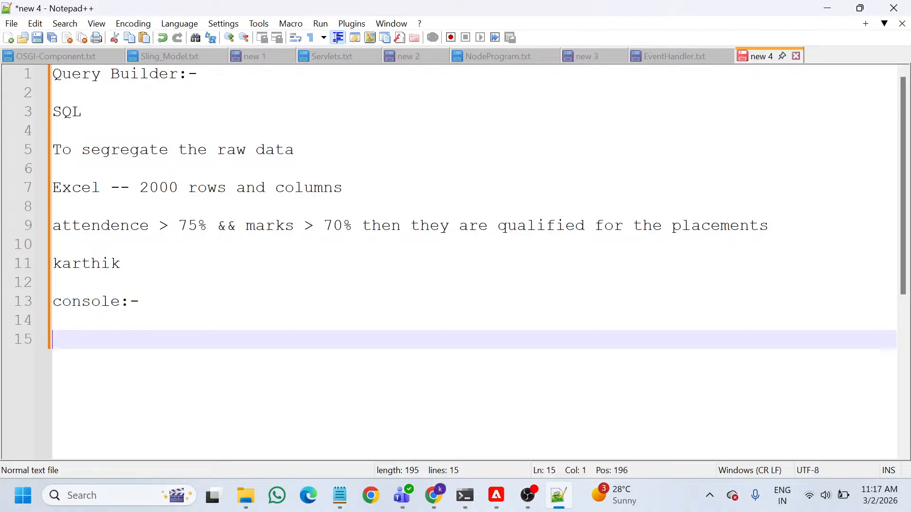
type("localhost:450")
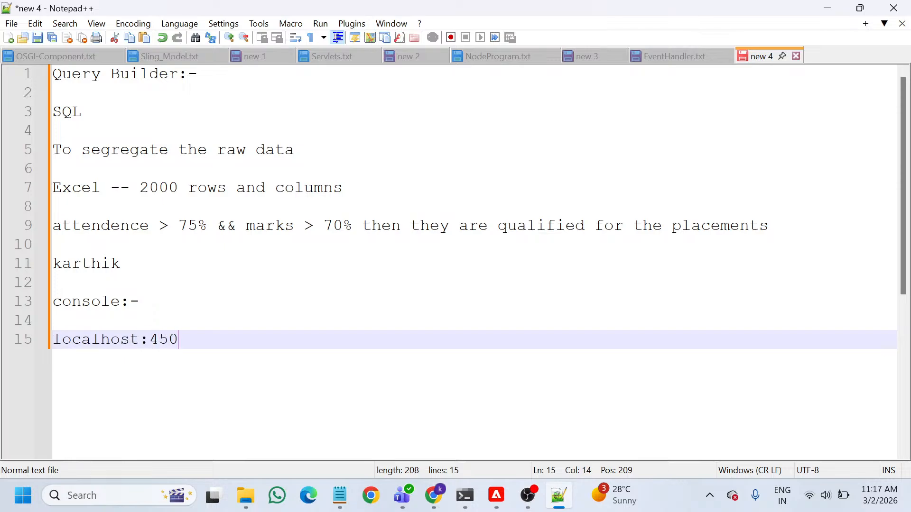
type("2/libs")
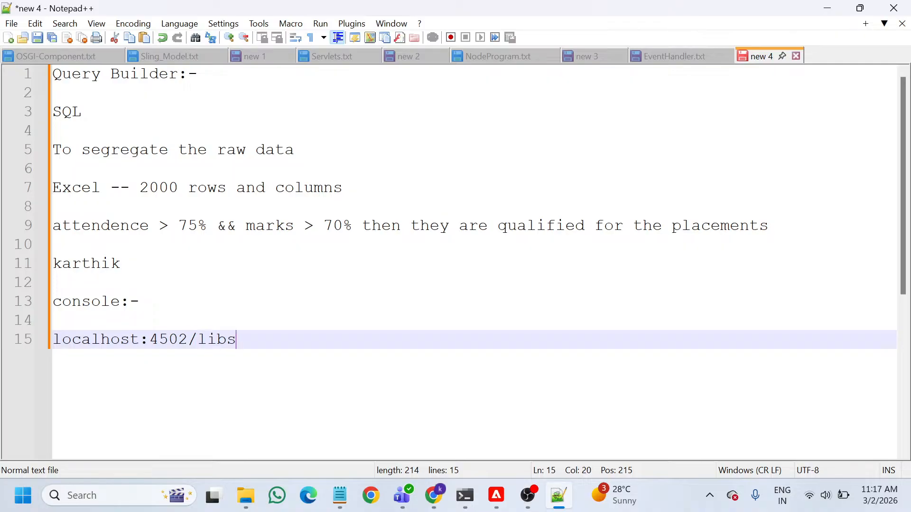
type("/cq/search/content/")
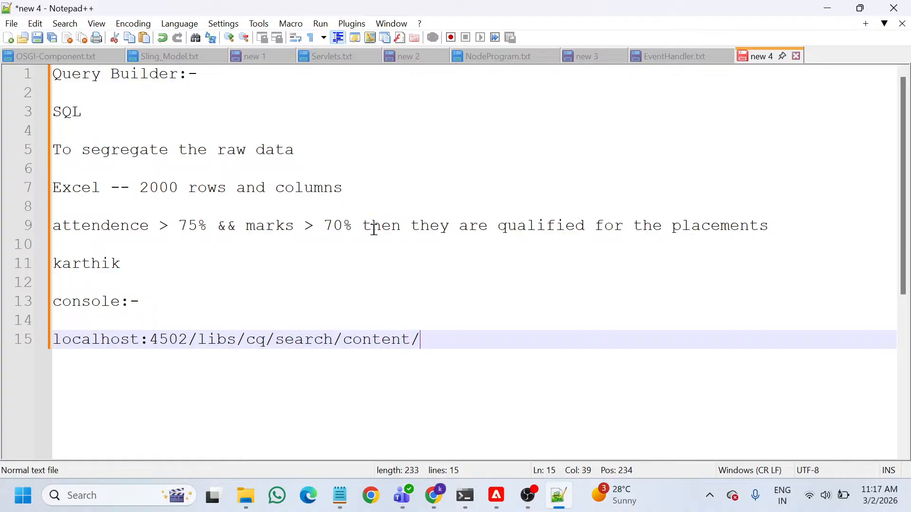
type("querydebug")
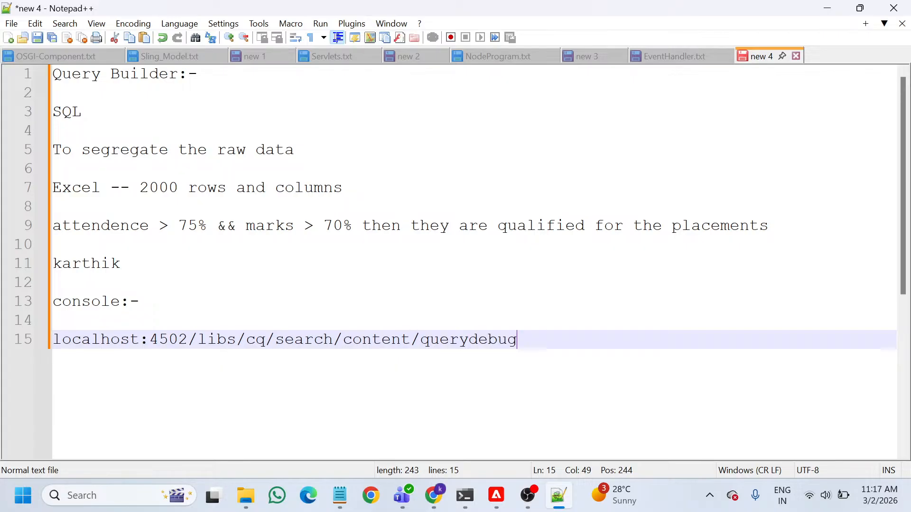
type(".html")
Copy the querydebug.html address from the notes and open it in a new Chrome tab.
left_click_drag(584, 343, 53, 340)
key("ctrl+c")
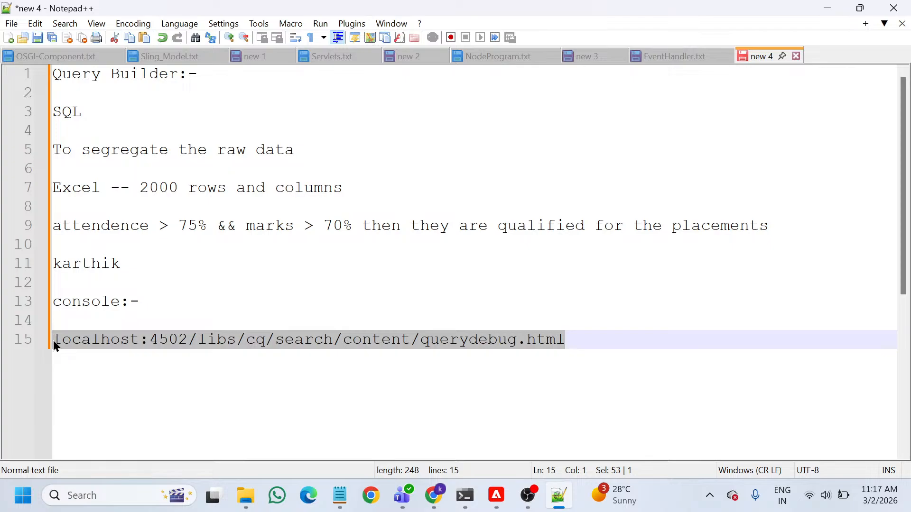
key("alt+Tab")
left_click(644, 15)
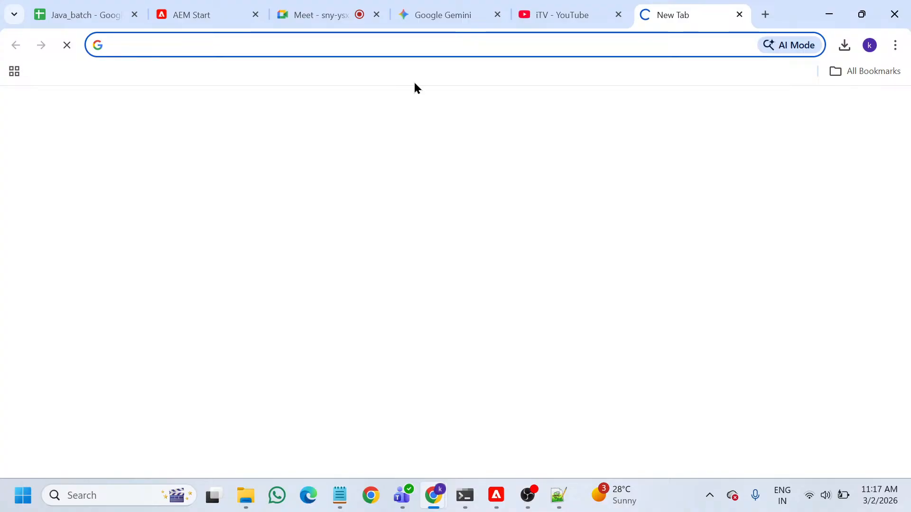
key("ctrl+v")
key("Return")
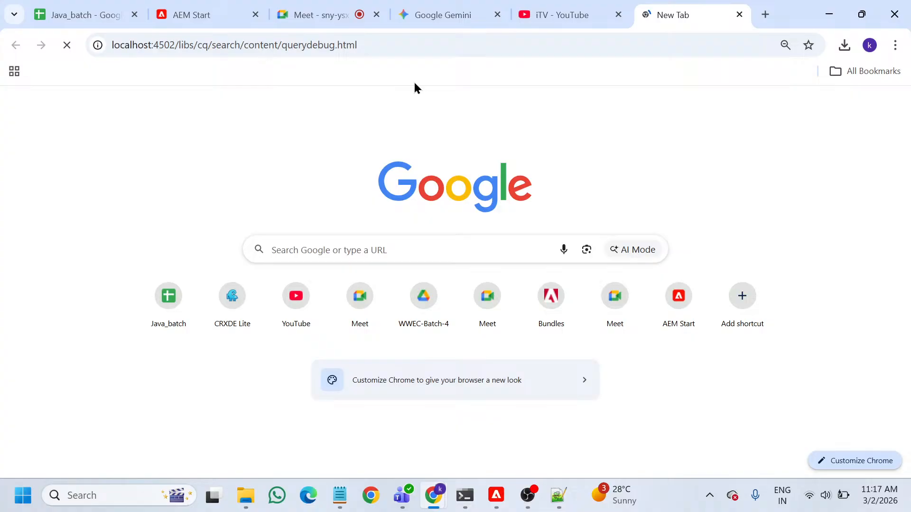
left_click(342, 7)
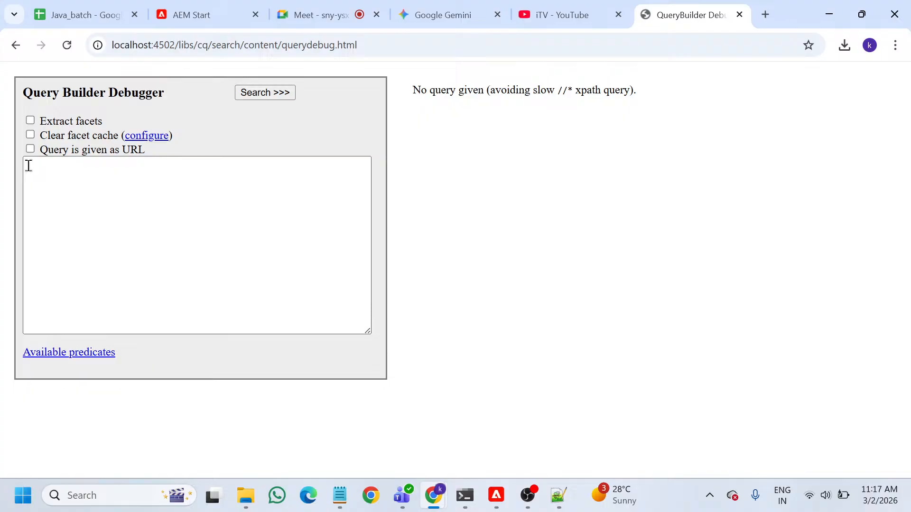
left_click(155, 263)
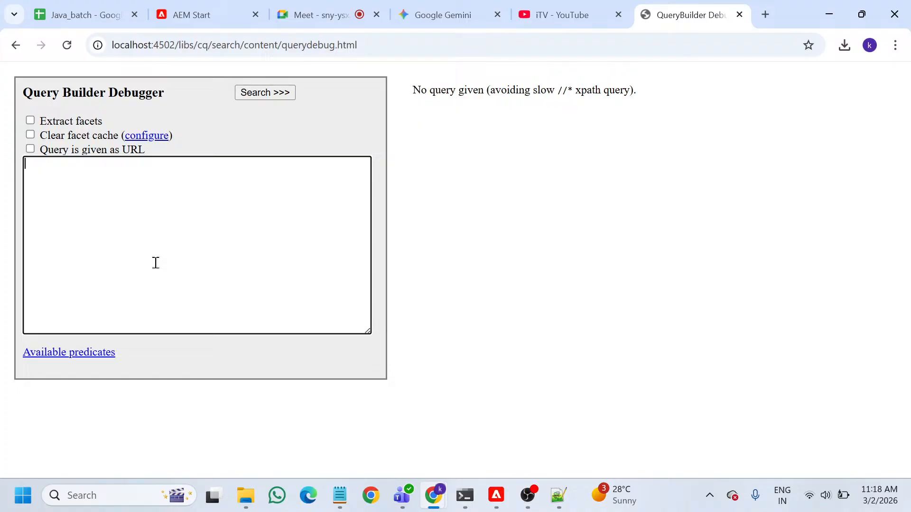
Switch back to Notepad++ and add "predicates --" below the console address, with "X-path" and "SQL2" on separate lines beneath.
key("alt+Tab")
type("pred")
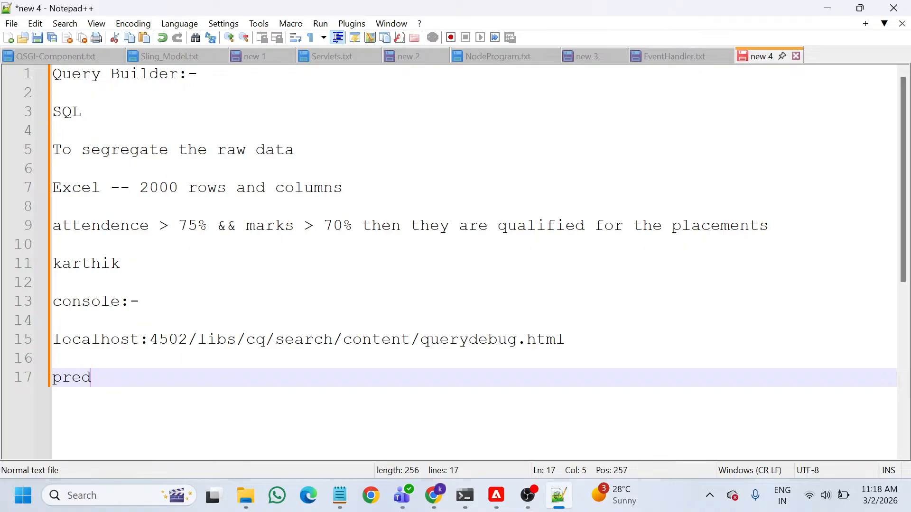
type("icates")
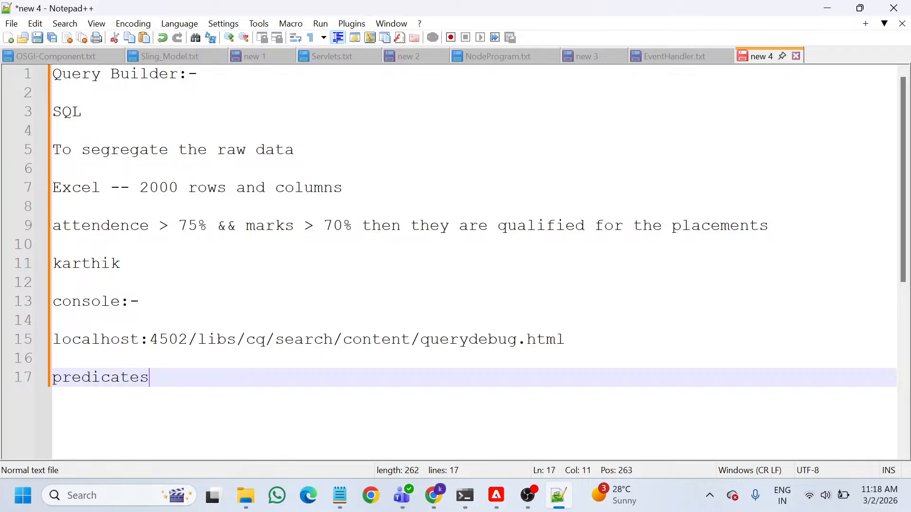
type("--")
left_click(618, 359)
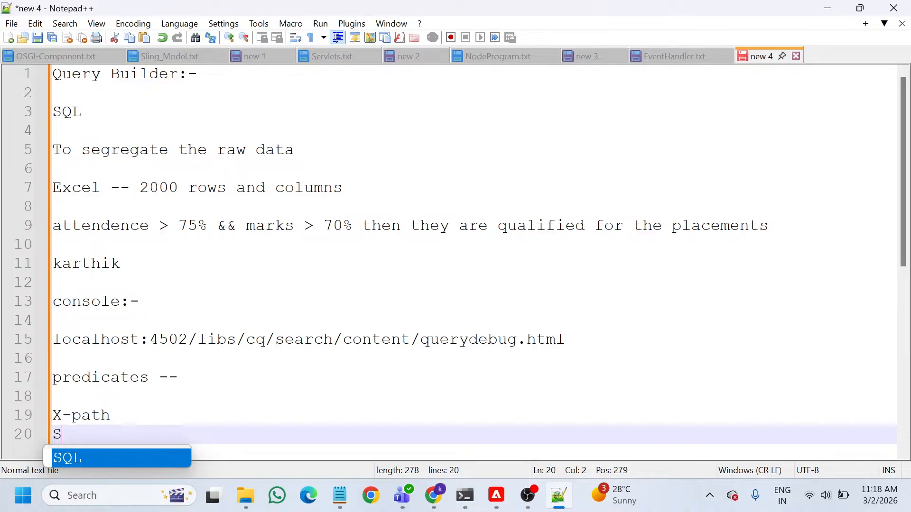
type("QL2")
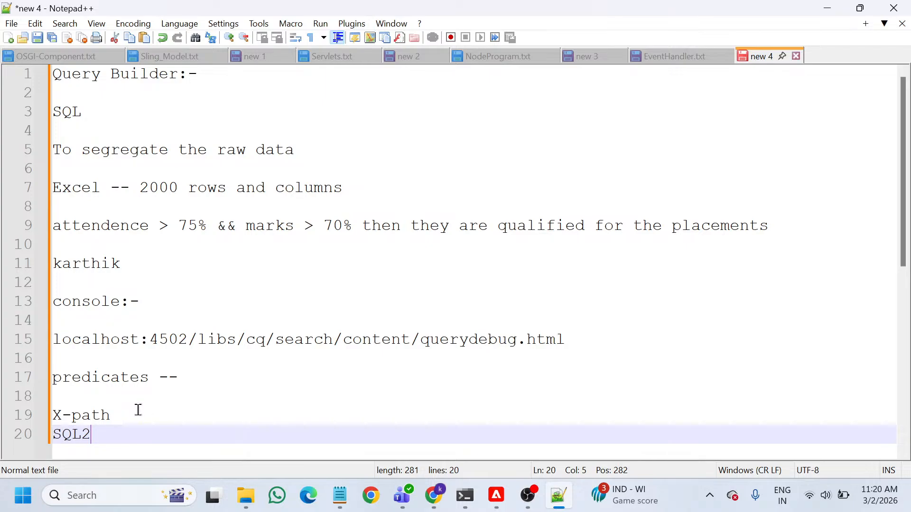
left_click(138, 410)
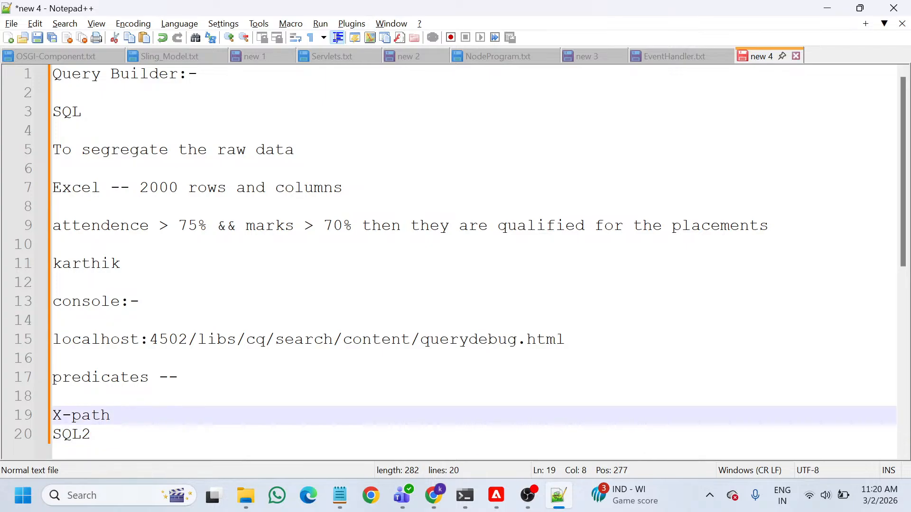
Switch to Chrome, highlight the Query Builder Debugger title, and place the cursor in the empty query box.
key("alt+Tab")
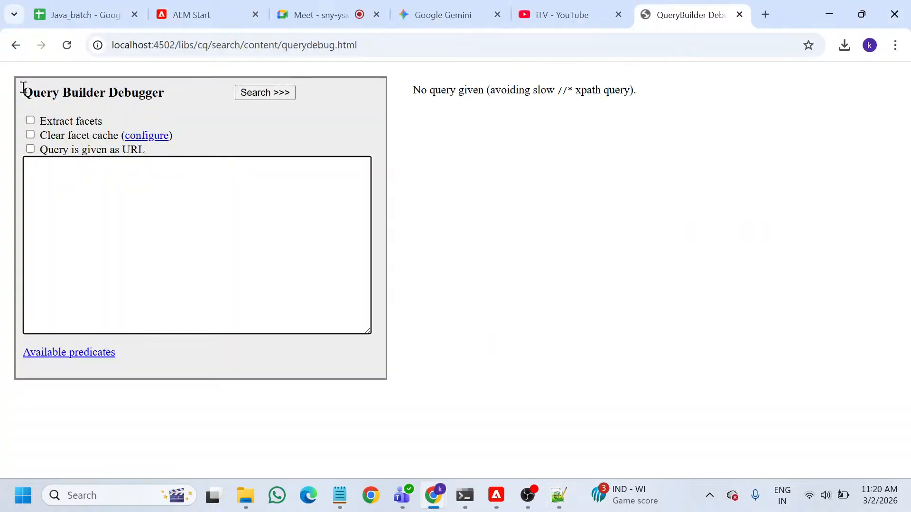
left_click_drag(23, 88, 100, 93)
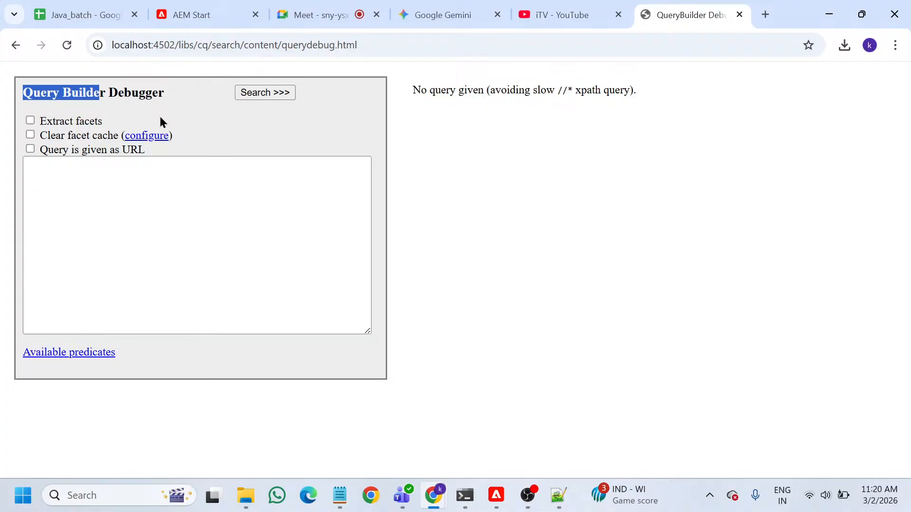
left_click(228, 270)
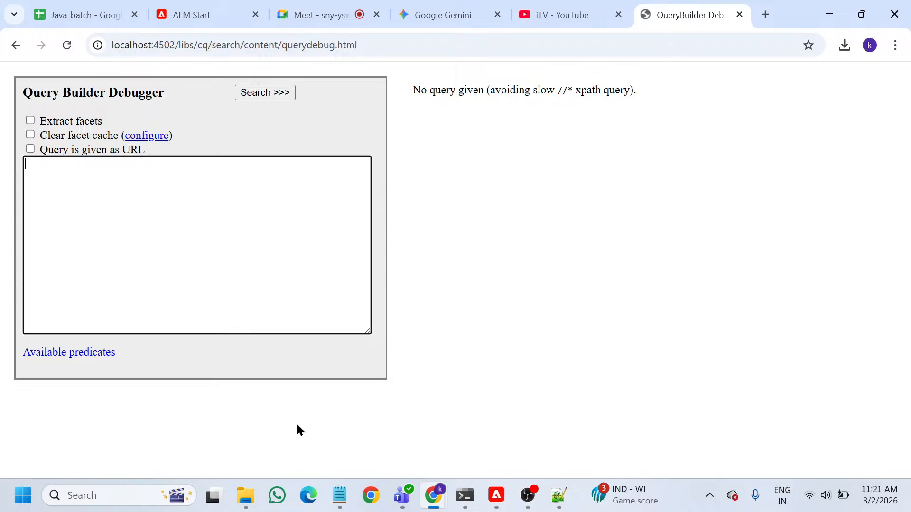
Query the repository with "type=cq:Page" and highlight the number of hits and the listed result paths.
type("type=")
type("cq:Page")
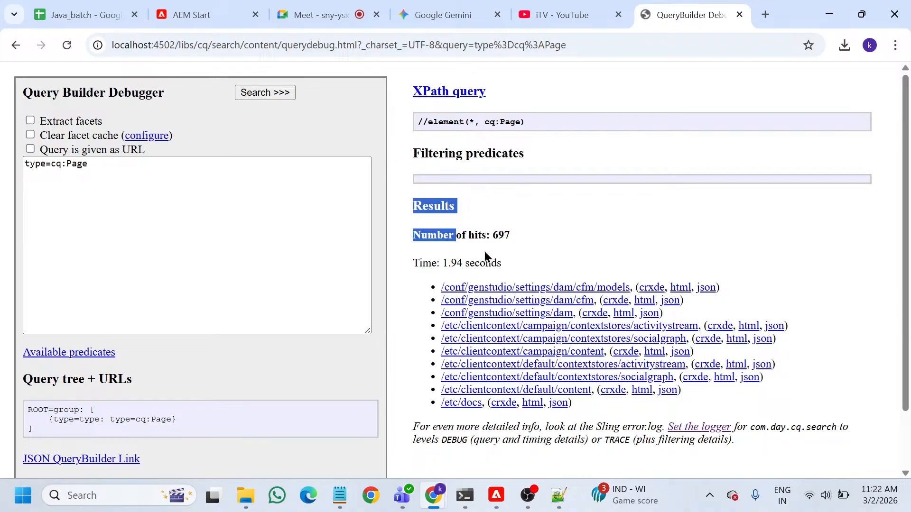
triple_click(517, 239)
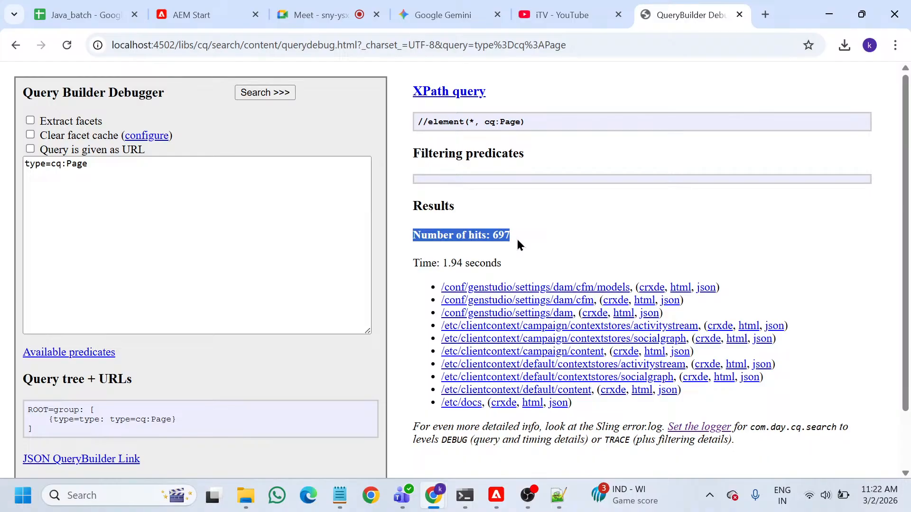
scroll(517, 241, "down", 2)
left_click_drag(441, 220, 586, 343)
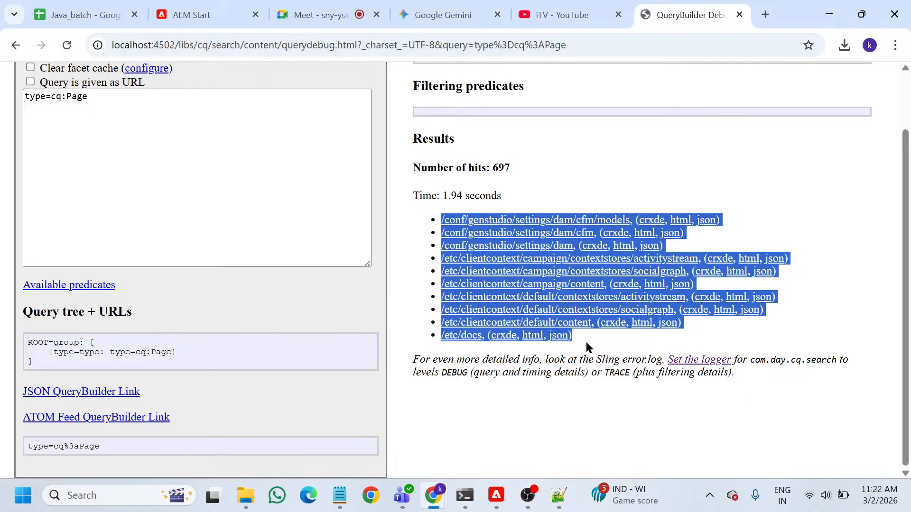
scroll(120, 177, "up", 2)
Add the predicate "p.limit=5" on a new line beneath "type=cq:Page" in the query.
left_click(120, 177)
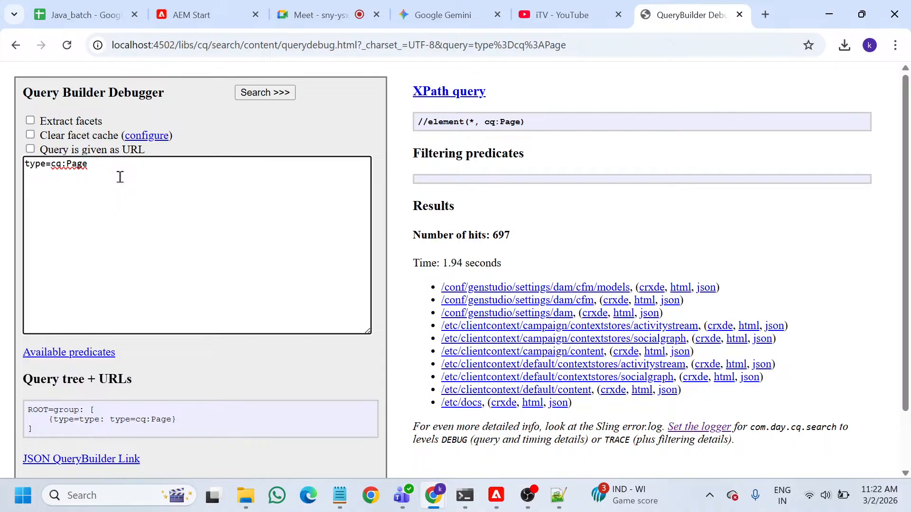
key("Return")
type("p.limit=5")
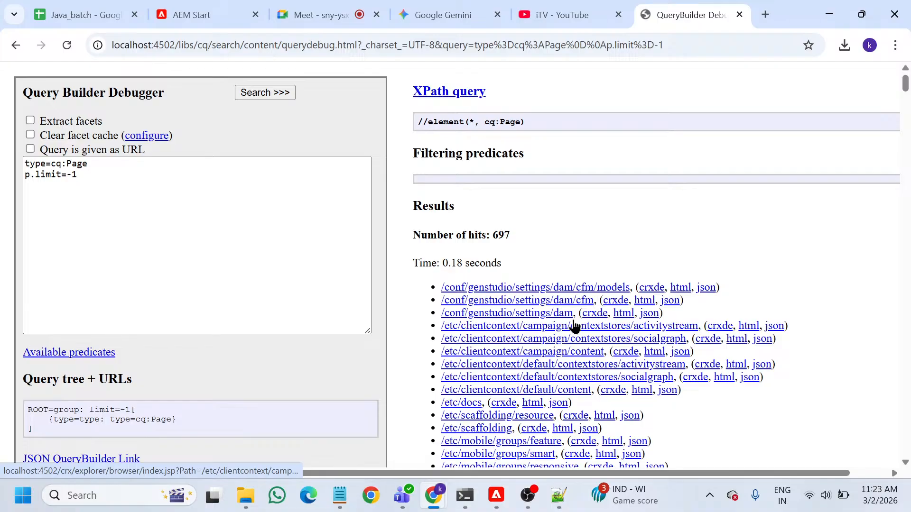
Page the cq:Page query with "p.offset=10" above "p.limit=5" and run the search.
left_click(248, 315)
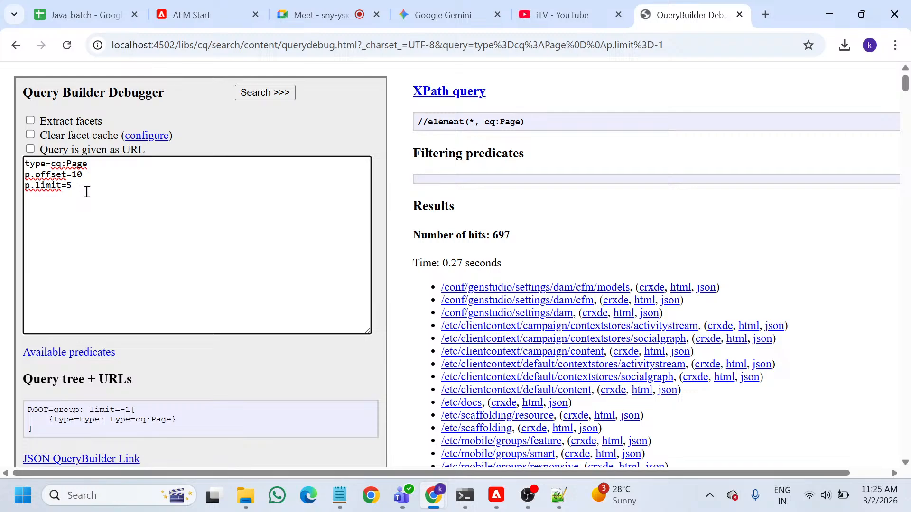
left_click(265, 95)
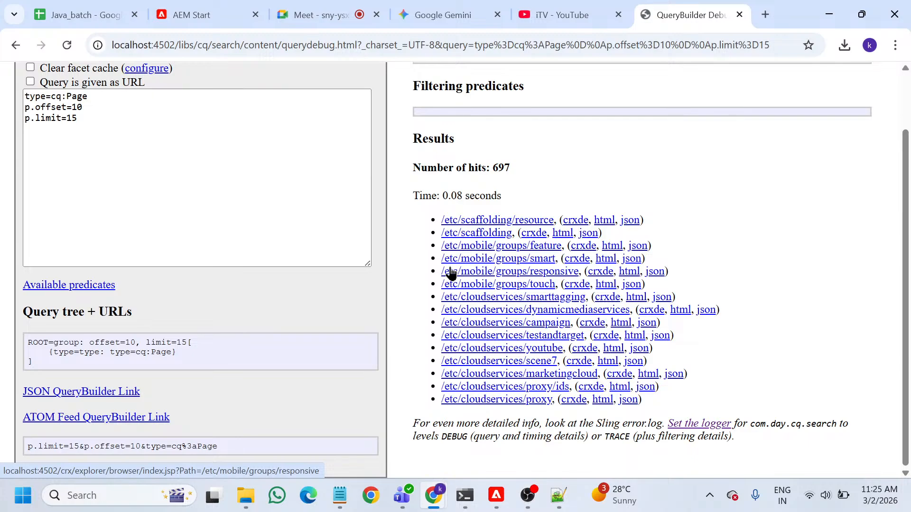
Restrict the query to "path=/content/newsportal" with "p.limit=-1" in place of the offset predicate, and select the path line.
left_click(102, 95)
type("path=/content")
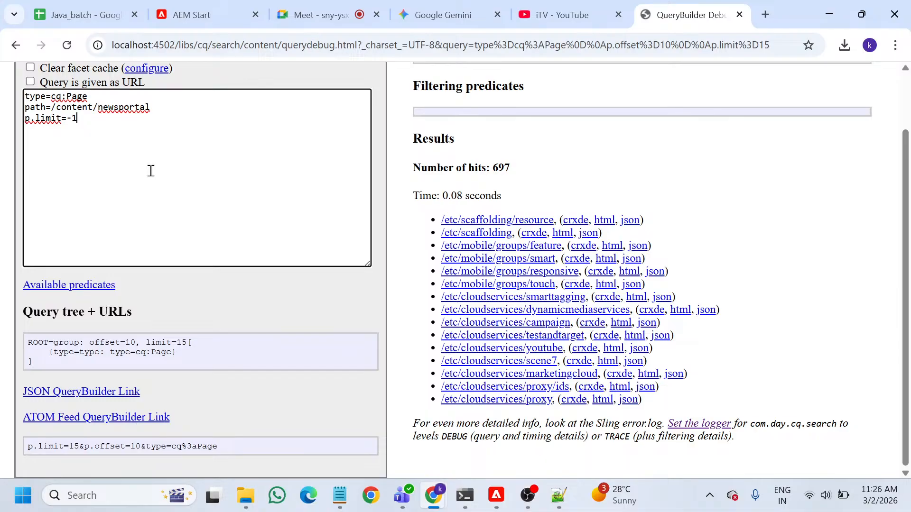
scroll(151, 170, "up", 2)
left_click_drag(150, 174, 25, 174)
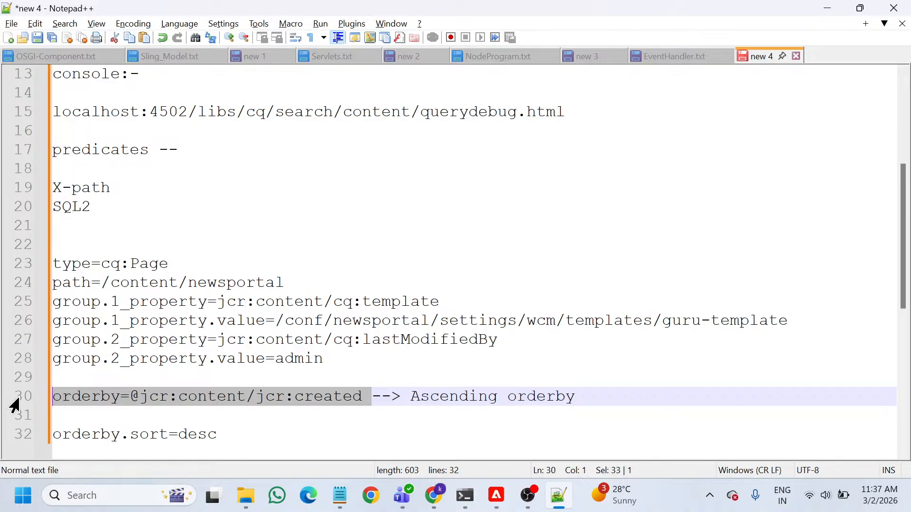
In the Notepad++ notes, append the line "daterange.property=jcr:content/jcr:created" at the end, leaving two blank lines above it.
key("ctrl+End")
key("Return")
key("Return")
key("Return")
type("dateran")
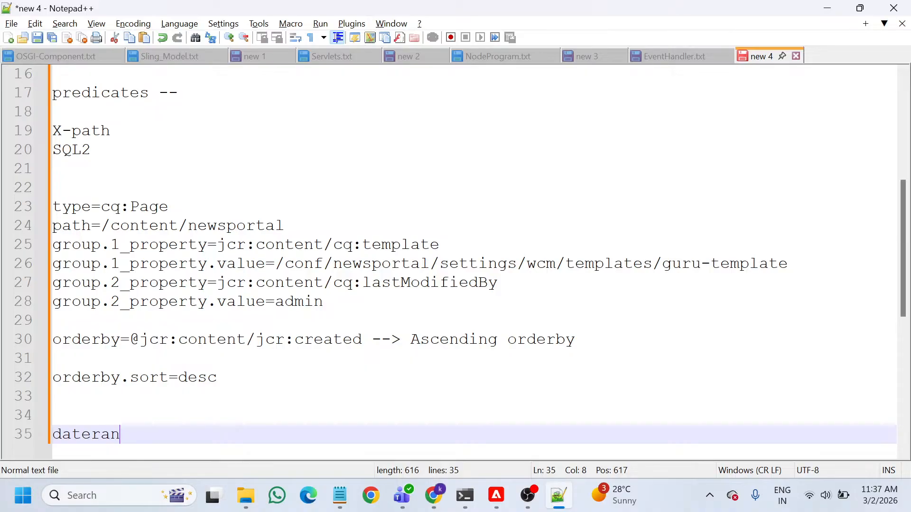
type("ge.property=jcr:content/jcr:created")
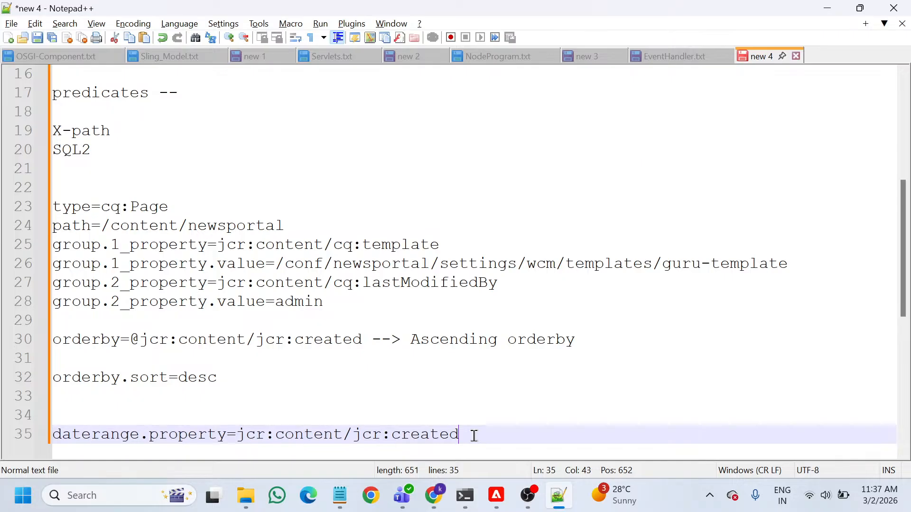